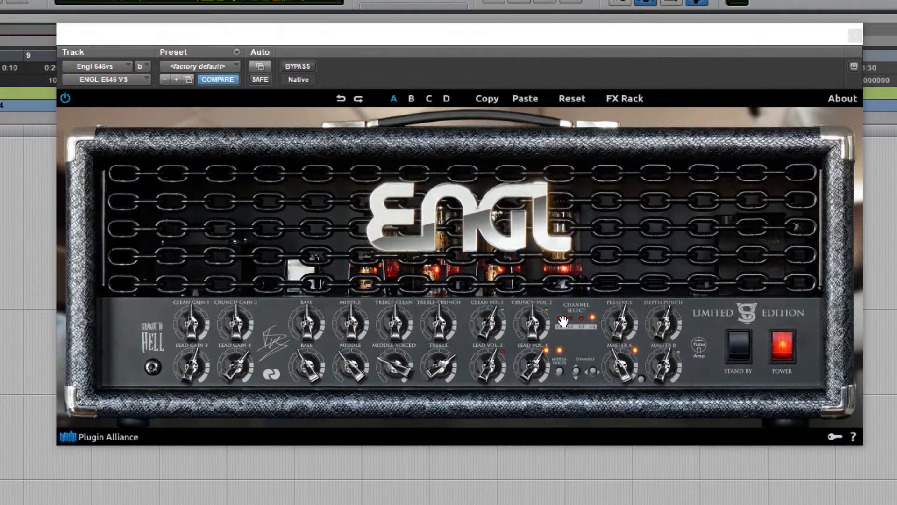
Show the amp's FX rack and switch the ENGL E646 VS to lead channel C4
click(626, 98)
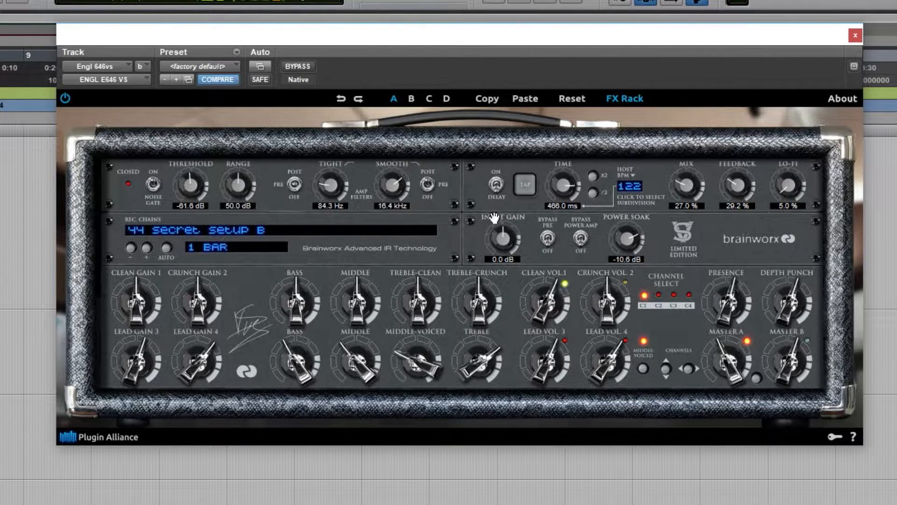
click(690, 298)
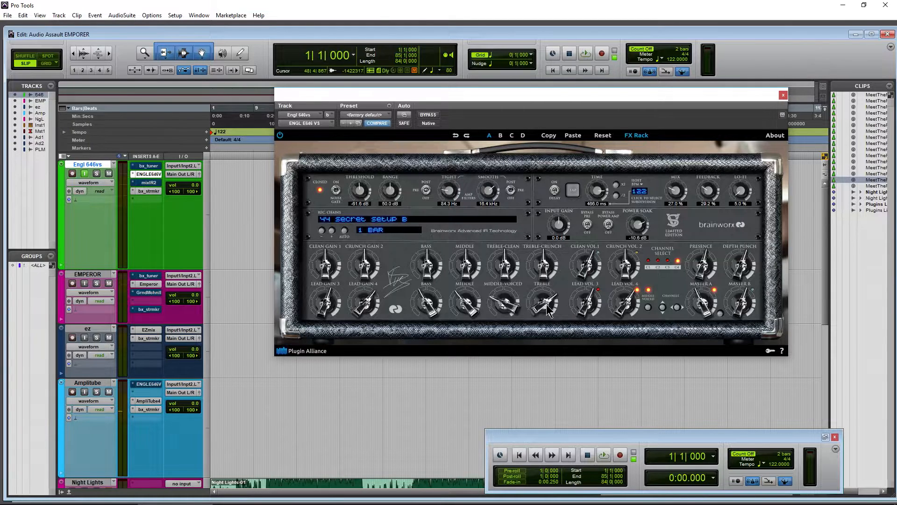
mouse_move(547, 306)
mouse_down()
mouse_move(543, 320)
mouse_move(540, 306)
mouse_up()
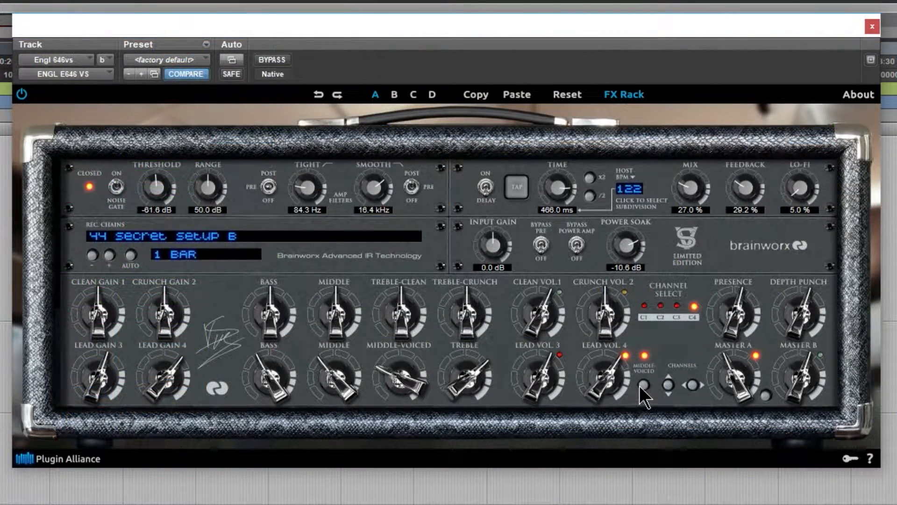
Try the amp with Middle-voiced off and Master B active, and return it to Middle-voiced and Master A
click(643, 386)
click(764, 395)
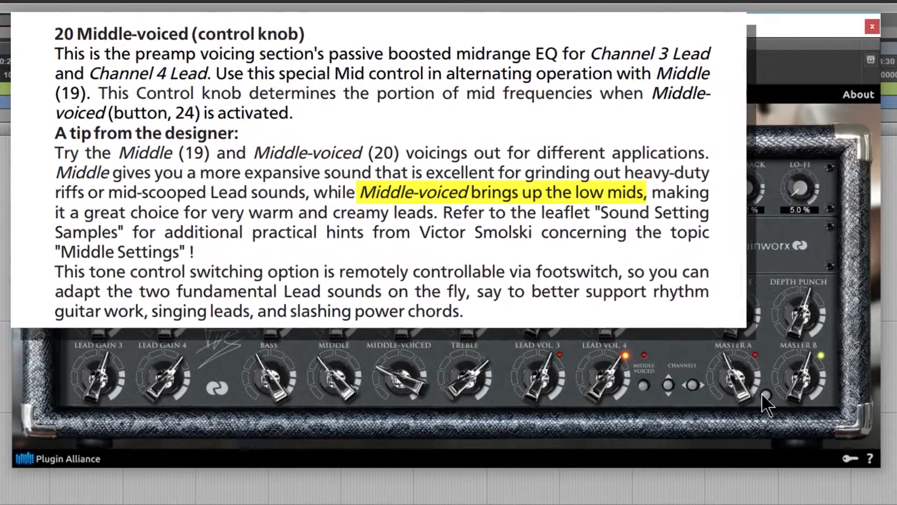
click(763, 395)
click(643, 386)
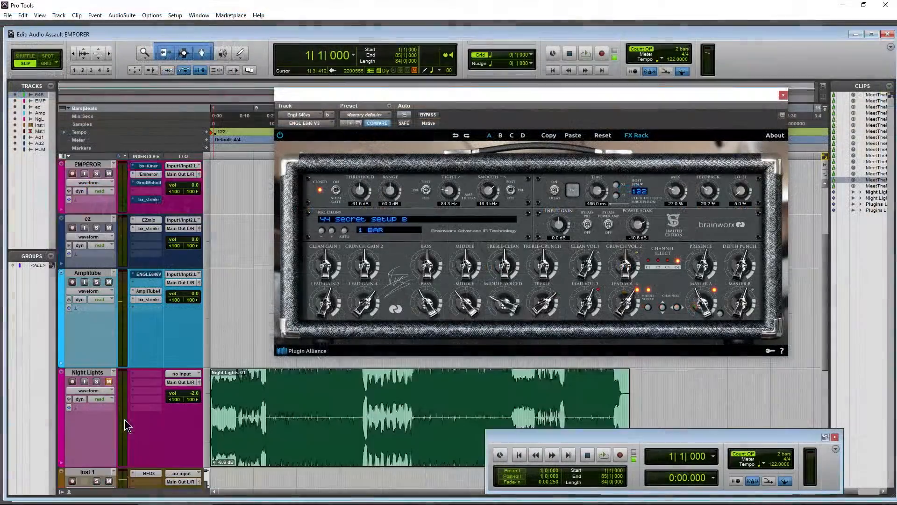
Open BFD3 on the Inst 1 track, play the SK - EQUAL C1 C groove, stop it and close the plug-in
scroll(128, 425, down, 2)
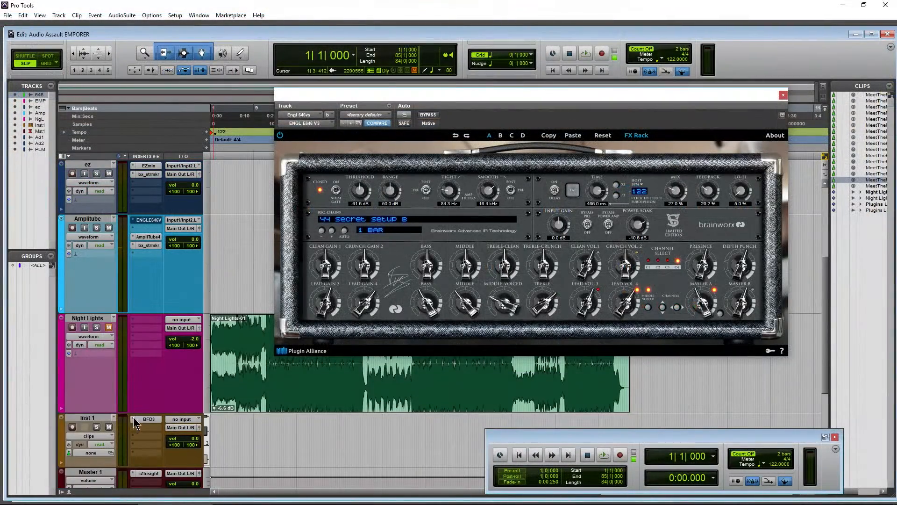
click(141, 419)
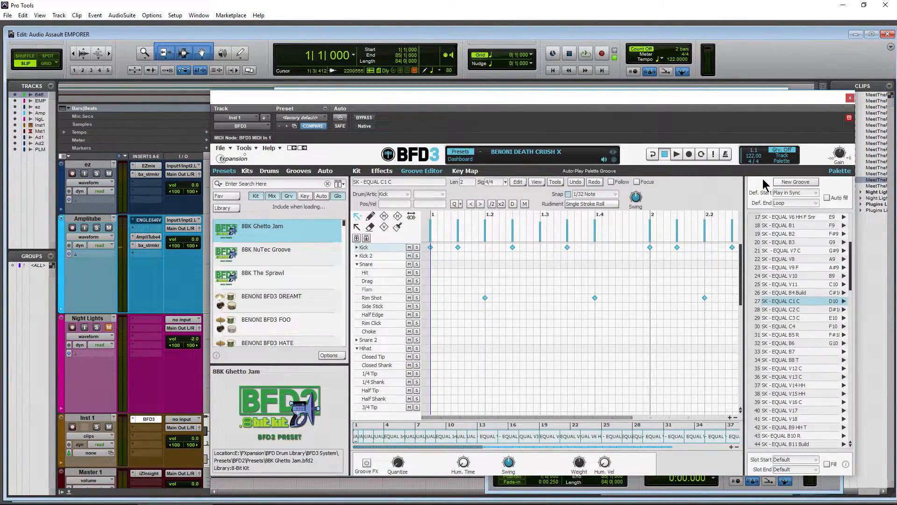
click(843, 301)
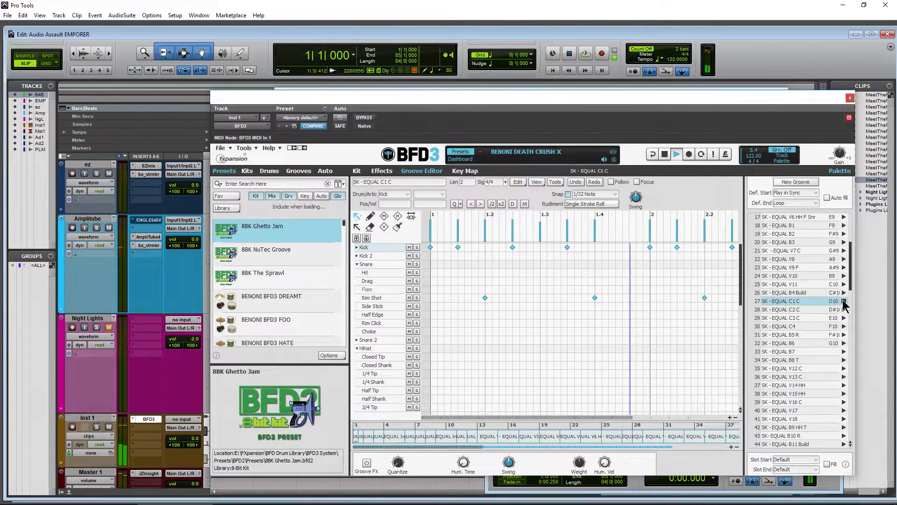
click(844, 302)
click(850, 99)
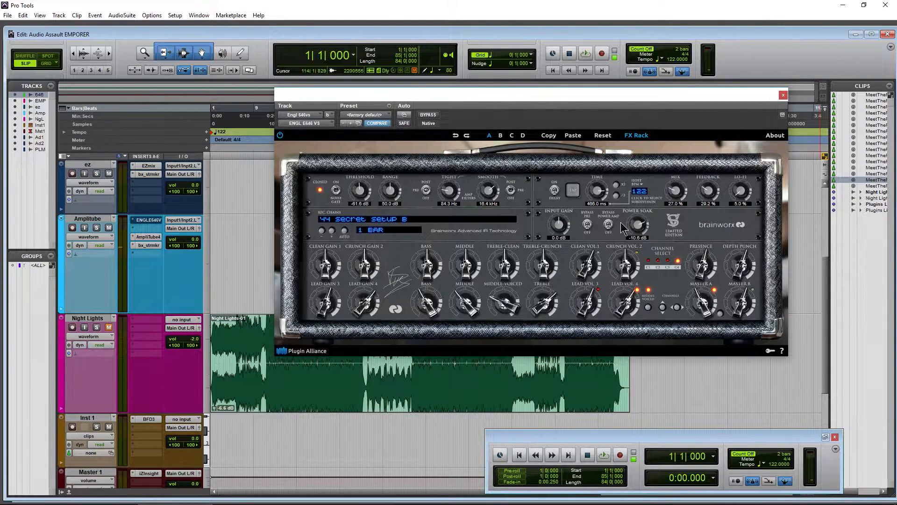
Set the amp's recording chain to 50 STD VXS MUSEQ 1xSM57
click(376, 221)
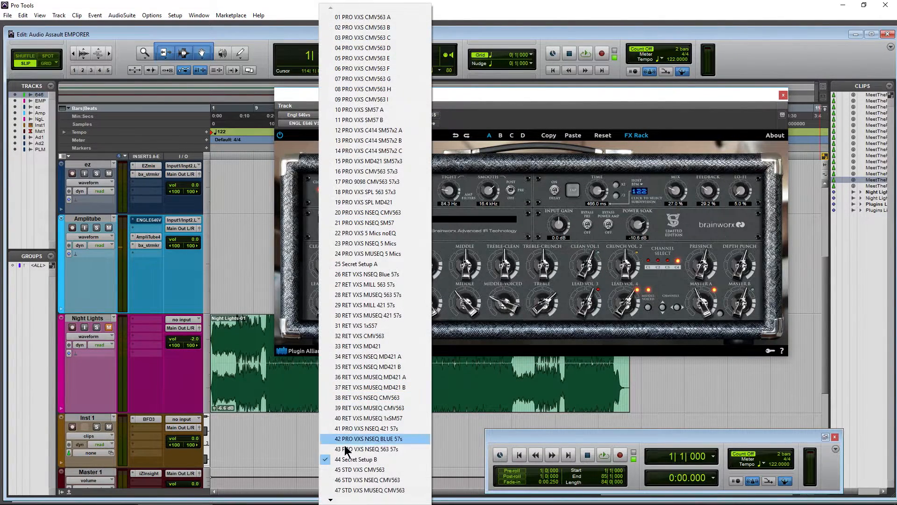
mouse_move(330, 499)
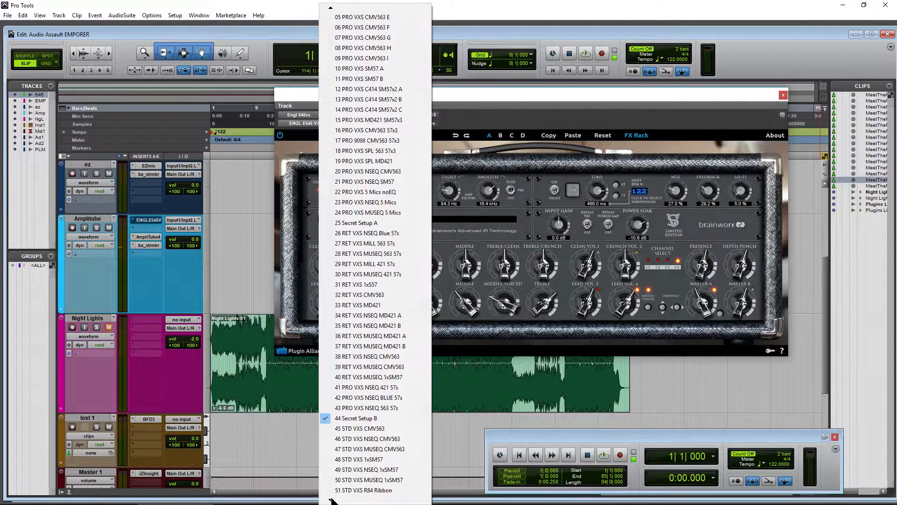
click(368, 480)
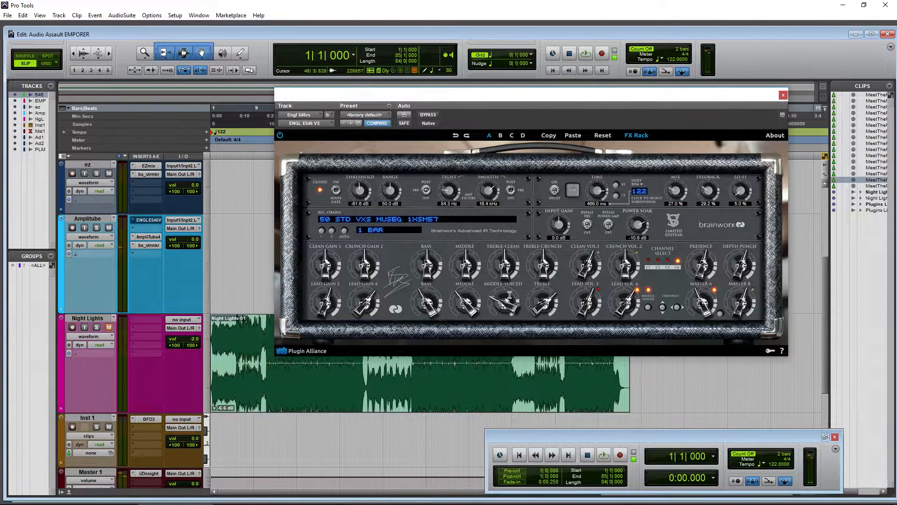
Audition the new recording chain against BFD3's SK - EQUAL C1 C groove, stop playback and close BFD3
click(142, 419)
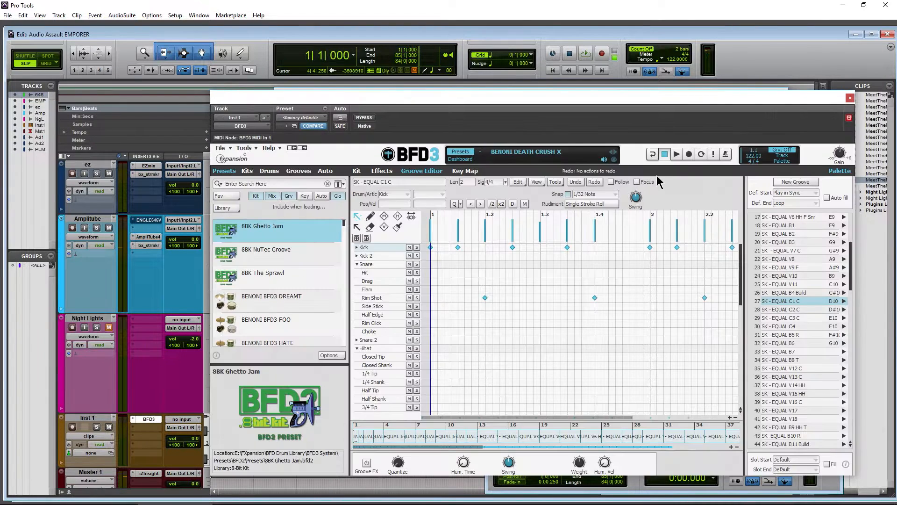
click(844, 301)
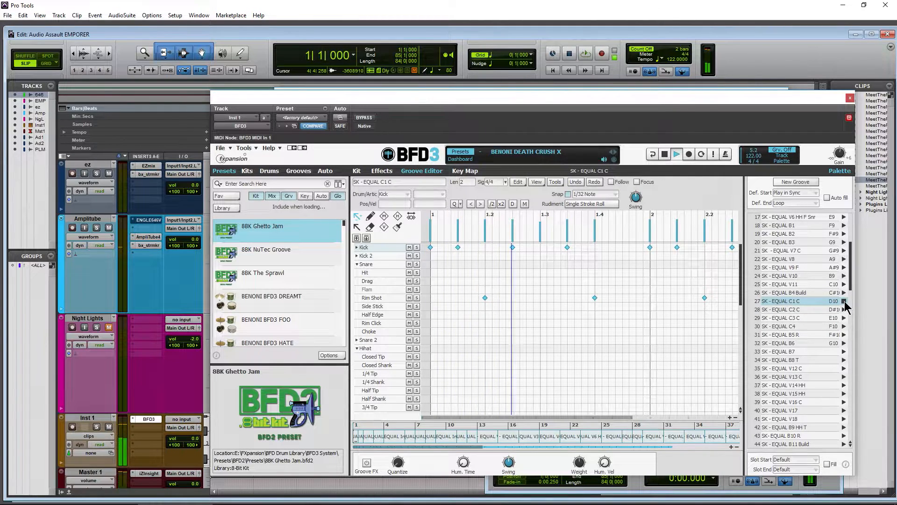
key(space)
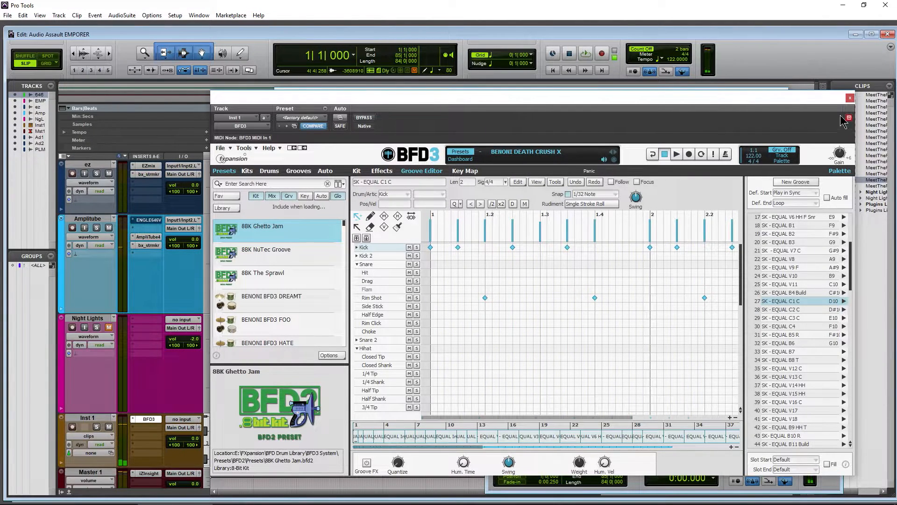
click(850, 98)
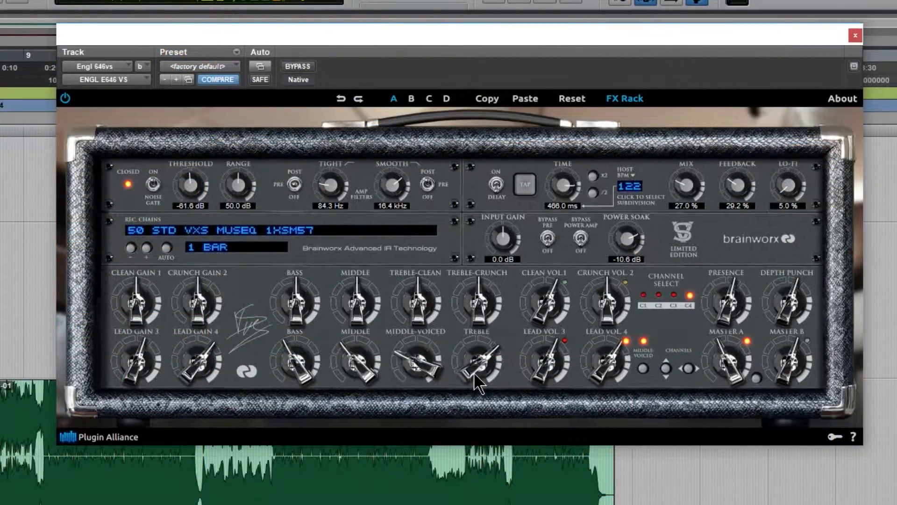
Turn off Middle-voiced, switch the amp to Master B, and raise the lead channels' Treble
click(646, 370)
click(757, 380)
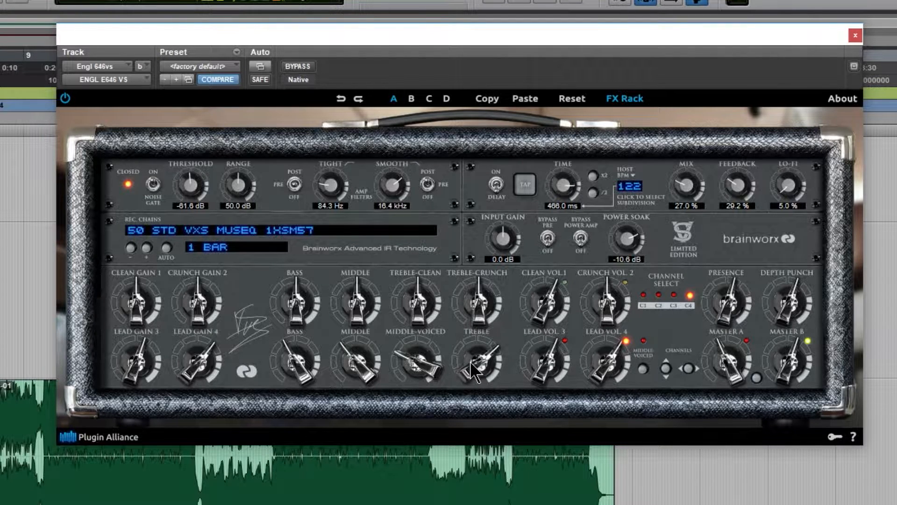
scroll(470, 360, up, 5)
scroll(470, 361, up, 3)
scroll(470, 361, up, 2)
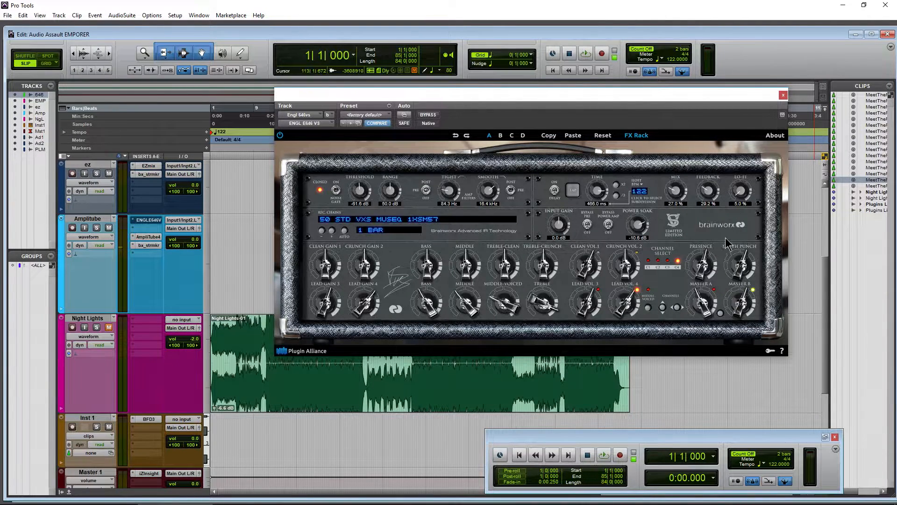
Switch the amp back to Master A and re-enable Middle-voiced
click(721, 313)
click(648, 307)
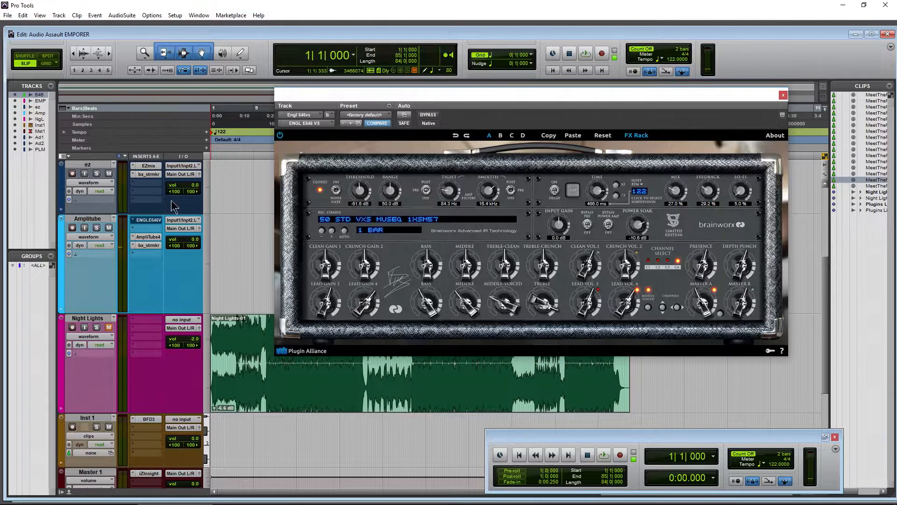
Open bx_stereomaker on the Engl 646vs track and bypass it
scroll(174, 302, up, 3)
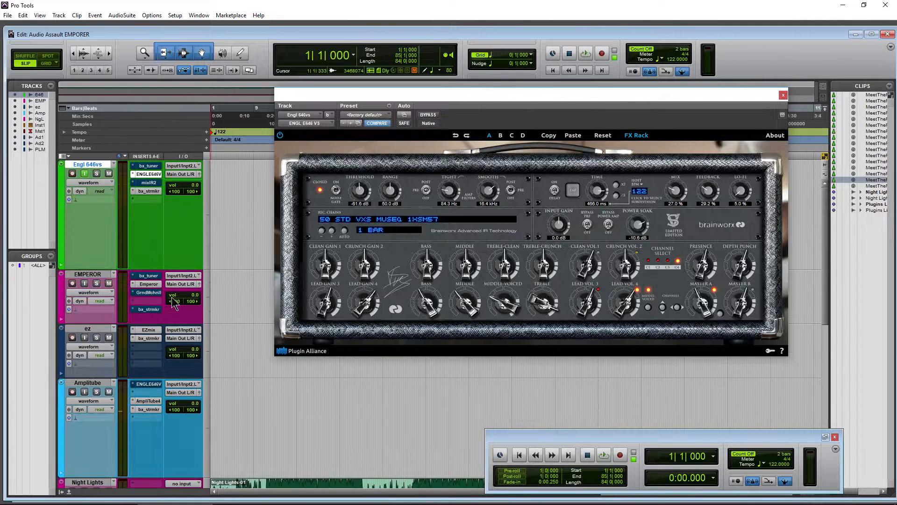
click(145, 191)
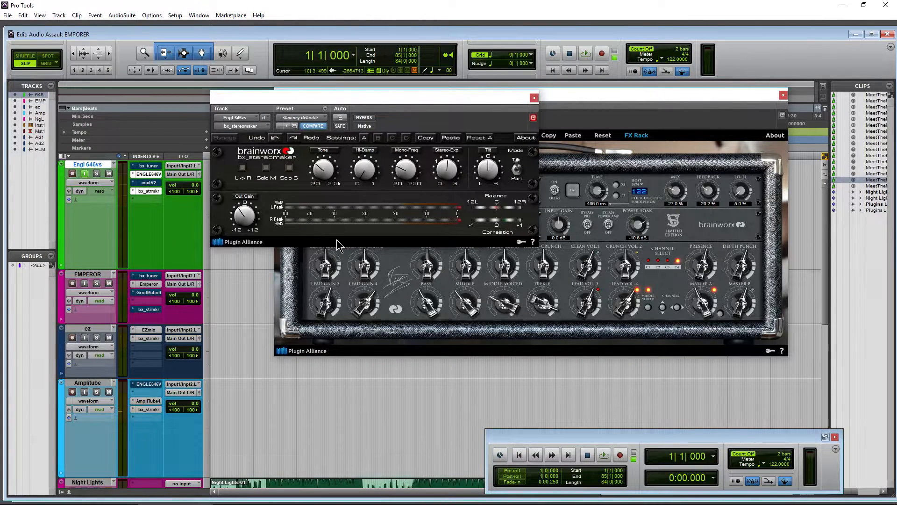
click(364, 118)
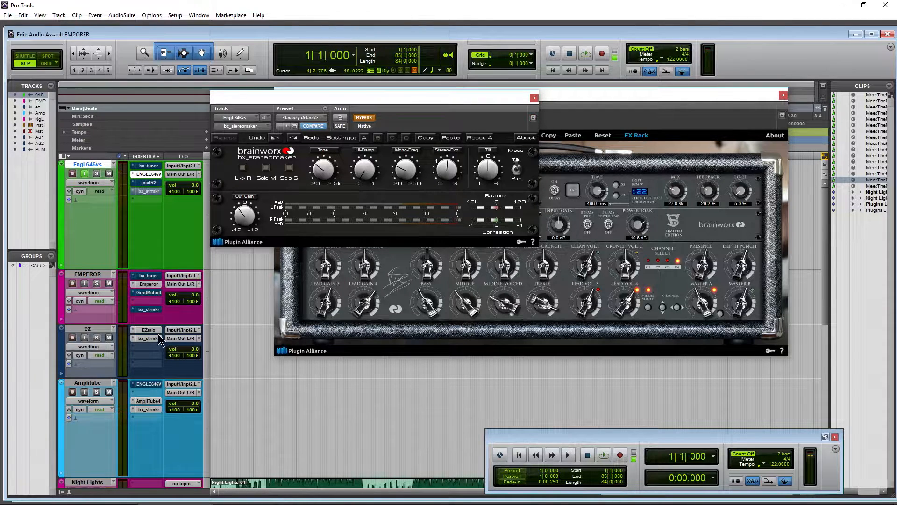
Open the iZotope Insight sound field meter on Master 1 and move the bx_stereomaker window clear of it
scroll(159, 332, down, 5)
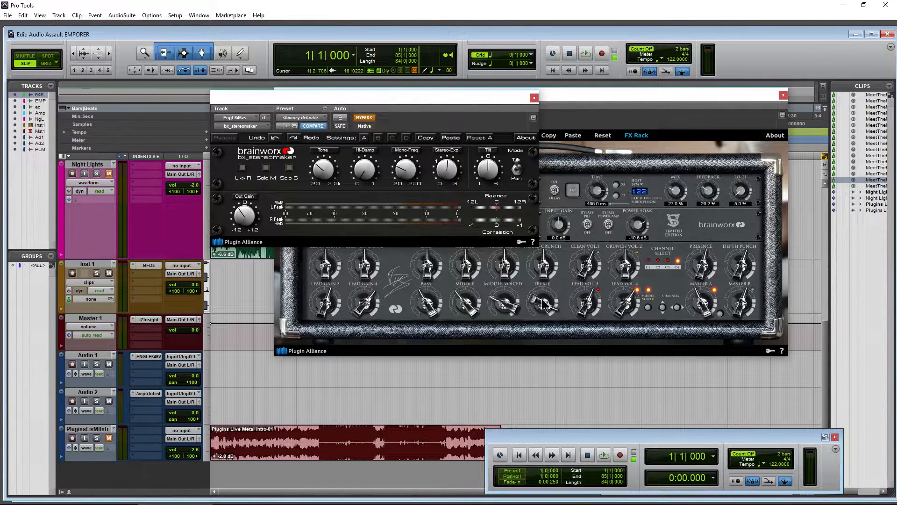
click(149, 319)
drag(430, 98, 317, 69)
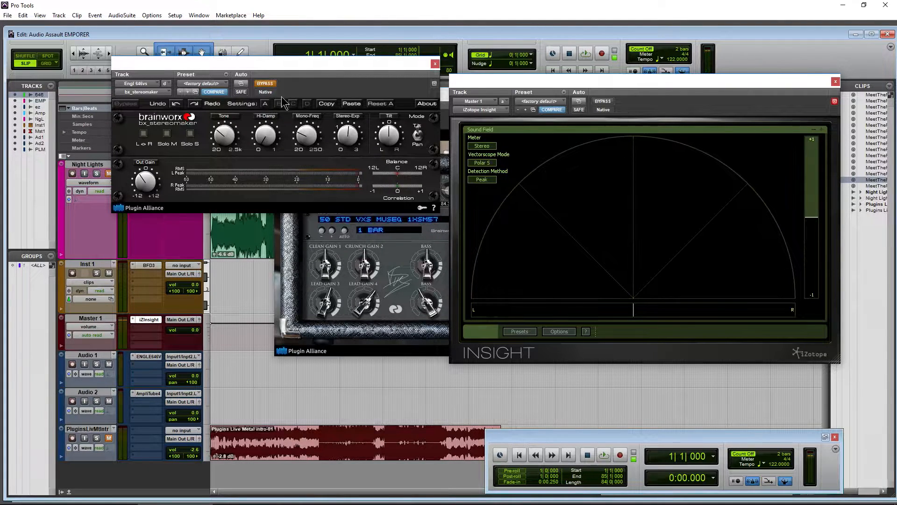
Re-enable bx_stereomaker to compare the stereo field, and close both the Insight and bx_stereomaker windows
click(267, 85)
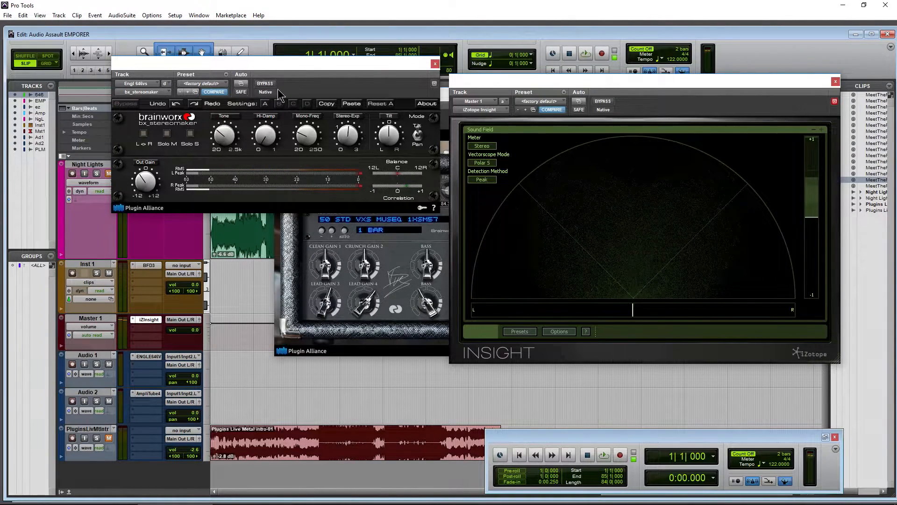
click(835, 81)
click(435, 64)
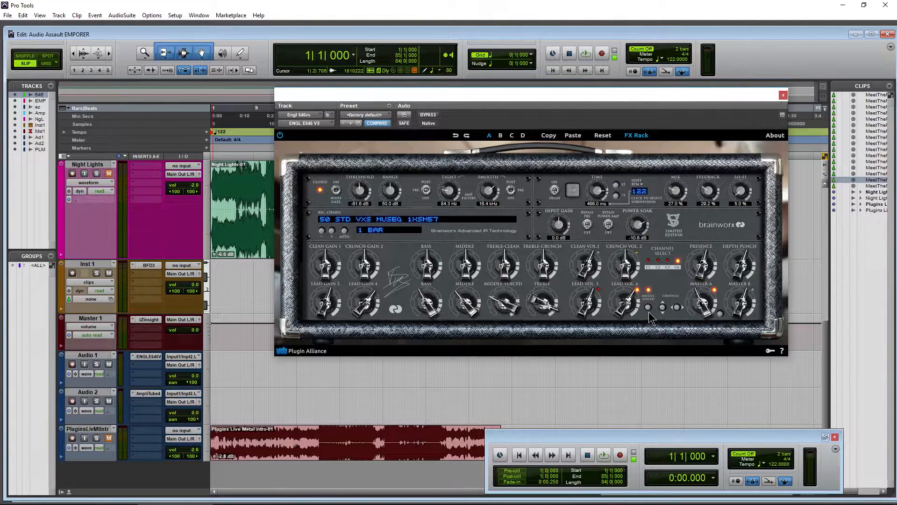
Switch the amp to Master B with Middle-voiced off
click(720, 313)
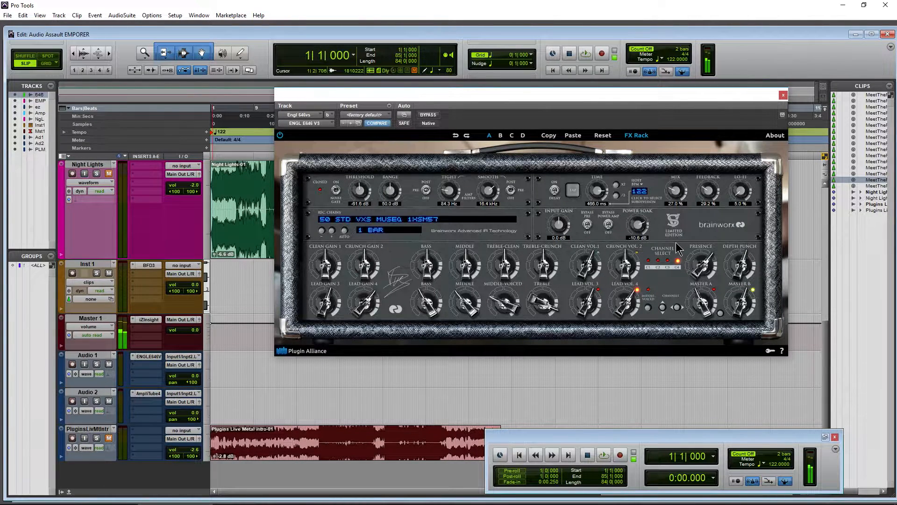
Try a higher lead Bass, turn it back down, and raise the Depth Punch slightly
scroll(428, 305, up, 8)
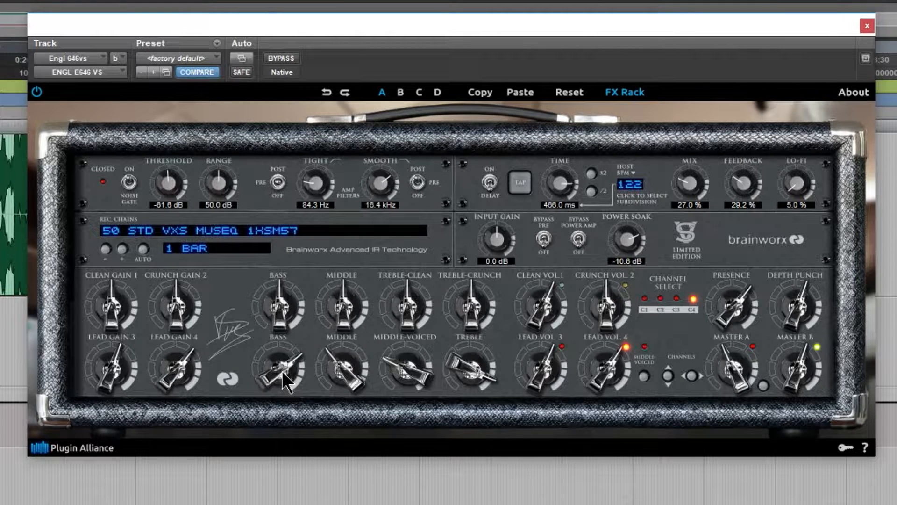
scroll(282, 371, down, 8)
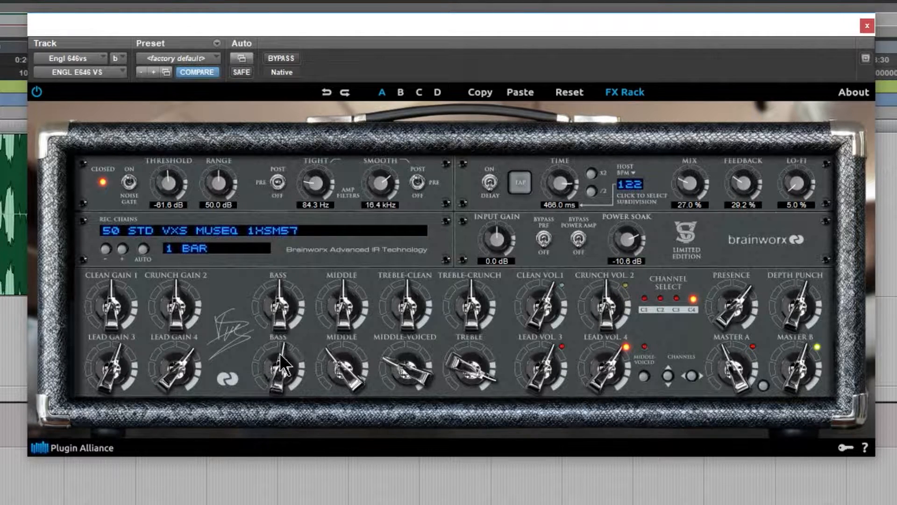
scroll(282, 362, down, 2)
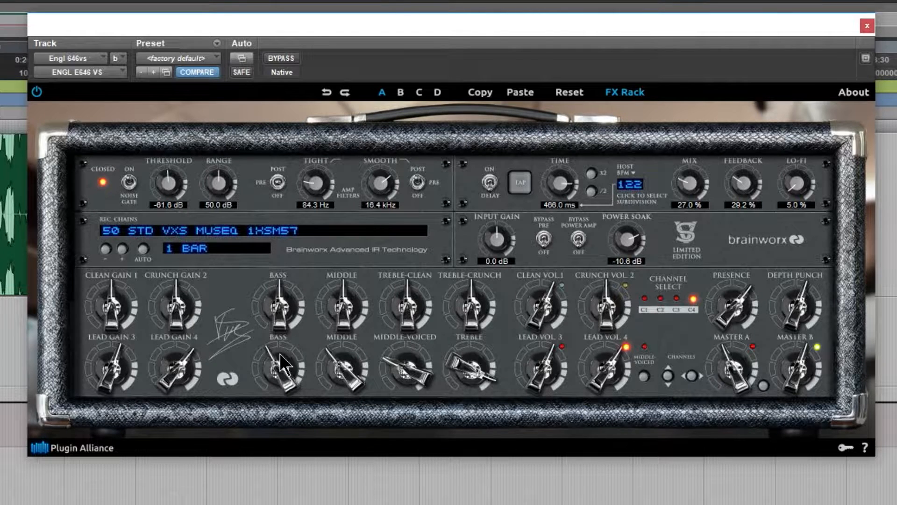
scroll(798, 319, up, 4)
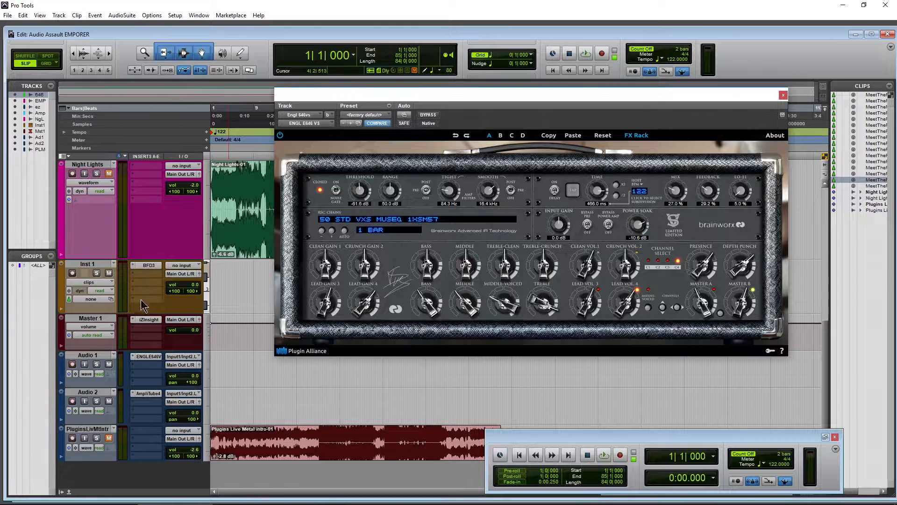
Open AmpliTube 4 on the Amplitube track, enable the track's input monitoring, and move the plug-in window clear for comparison
scroll(99, 359, up, 5)
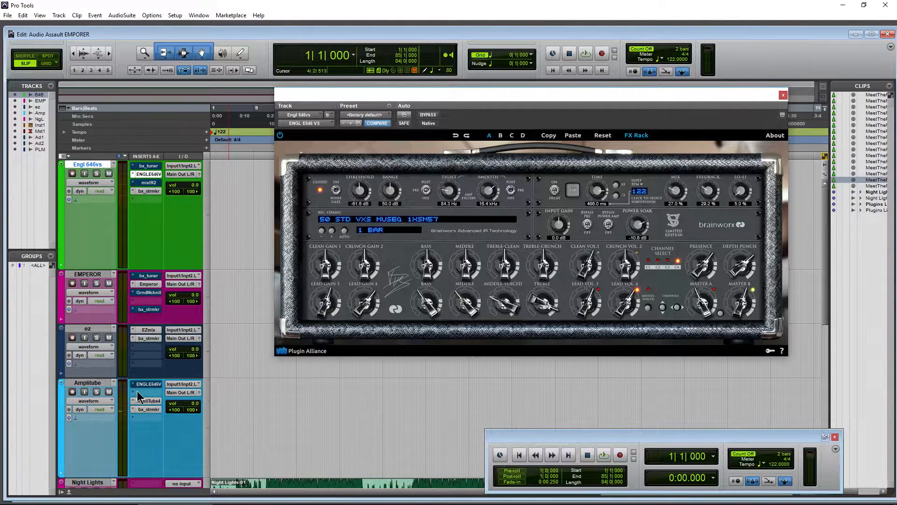
click(150, 401)
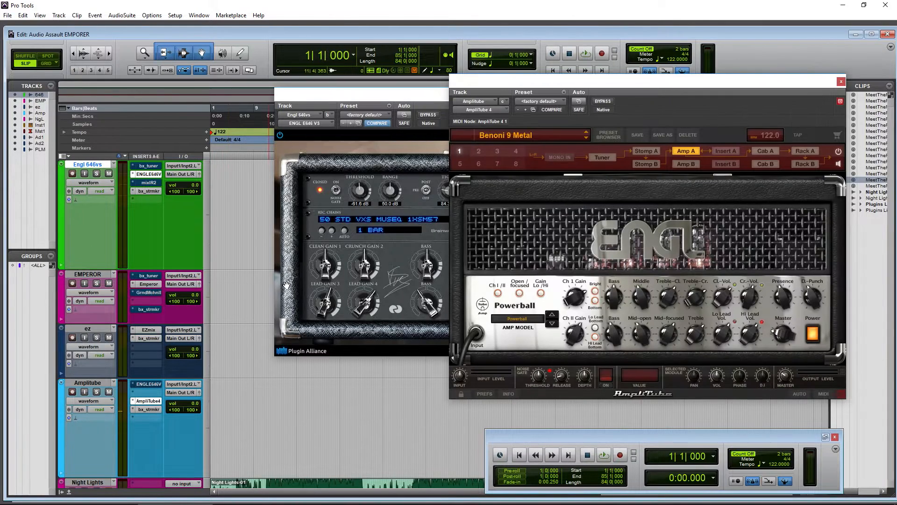
click(84, 392)
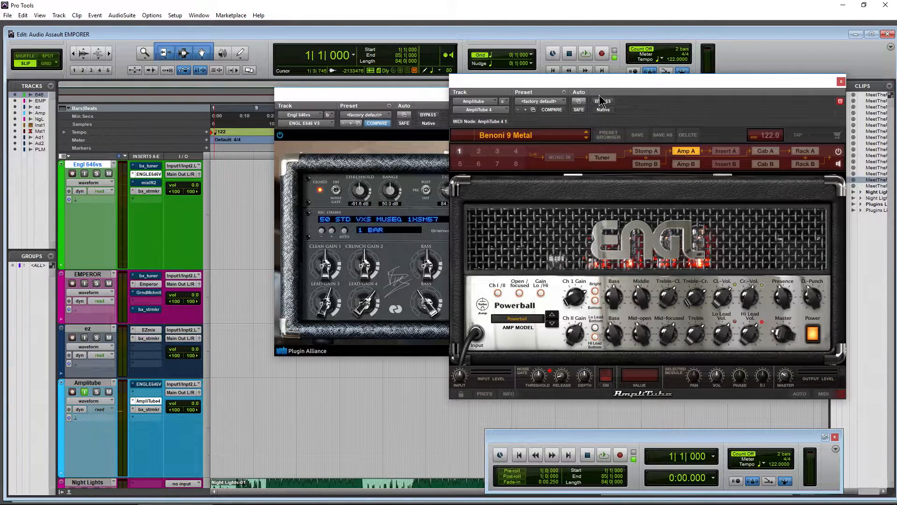
drag(605, 86, 410, 75)
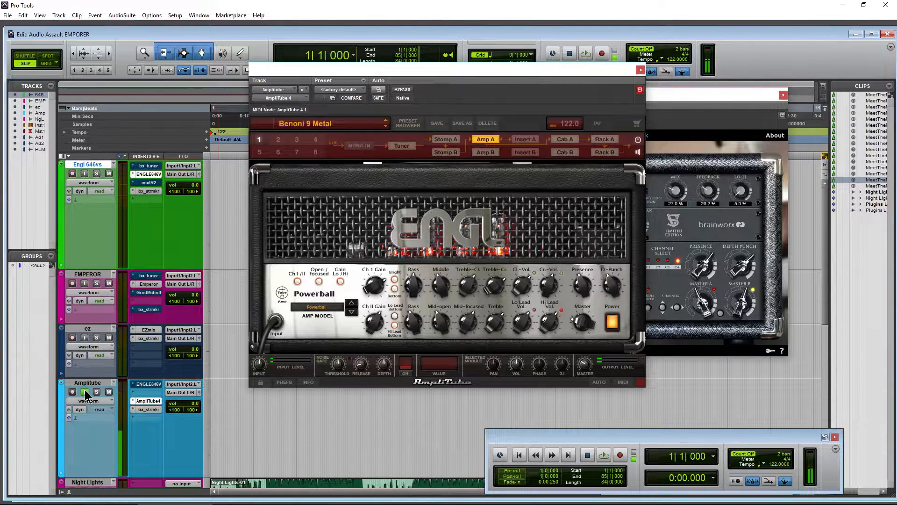
Enable input monitoring on the Engl 646vs track and close the AmpliTube 4 plug-in
click(84, 174)
click(640, 69)
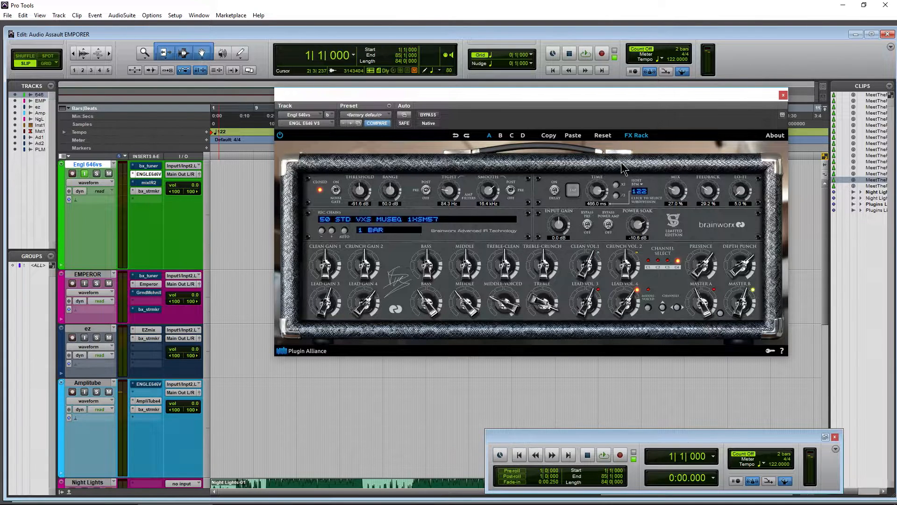
Open BFD3 on the Inst 1 track, audition the SK - EQUAL C1 C groove, stop it, and close BFD3
scroll(102, 303, down, 10)
click(148, 245)
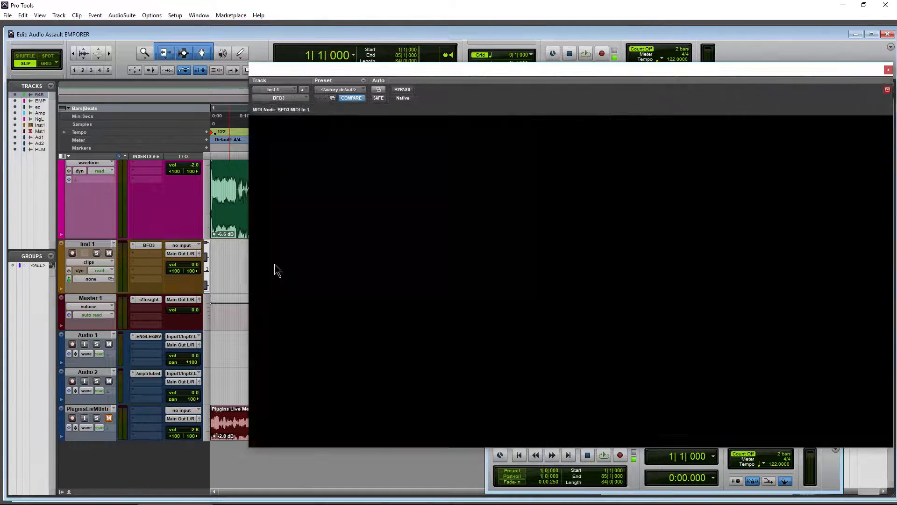
click(882, 273)
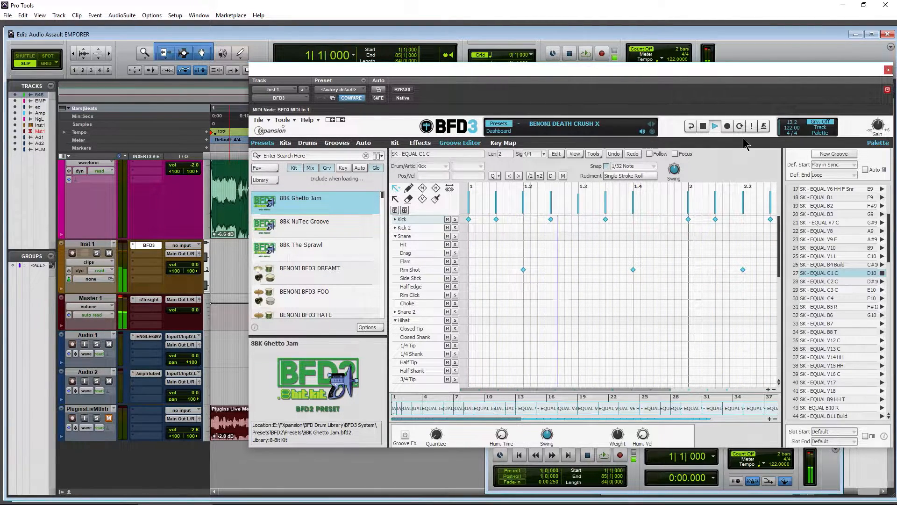
click(702, 126)
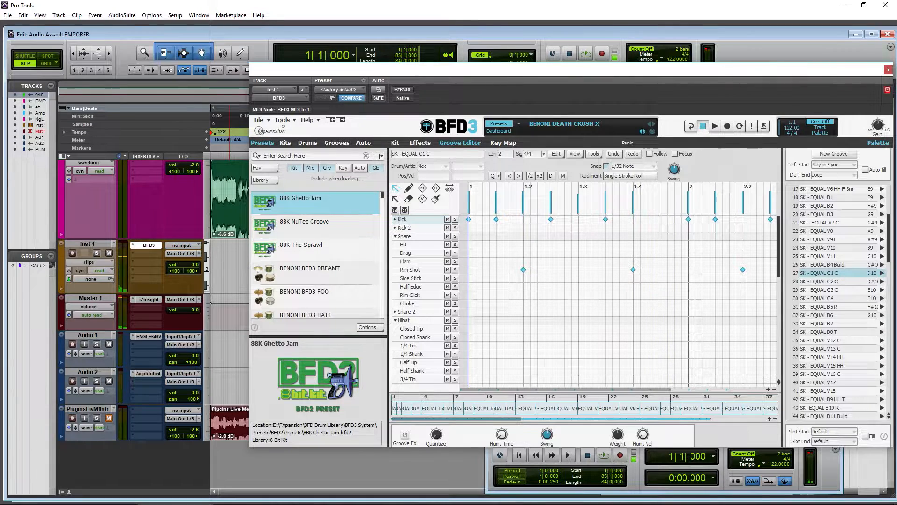
click(889, 70)
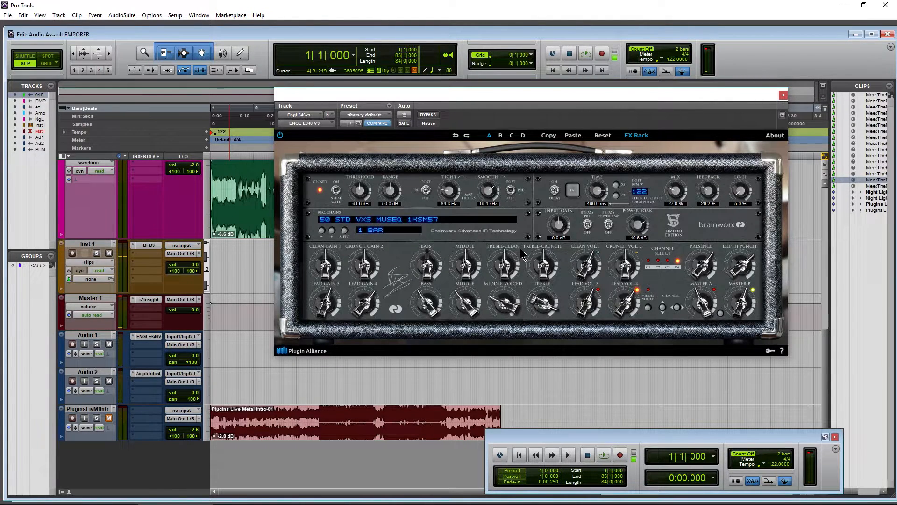
Turn the lead Treble down on the ENGL amp and raise it back to a high setting in small increments
scroll(542, 299, down, 3)
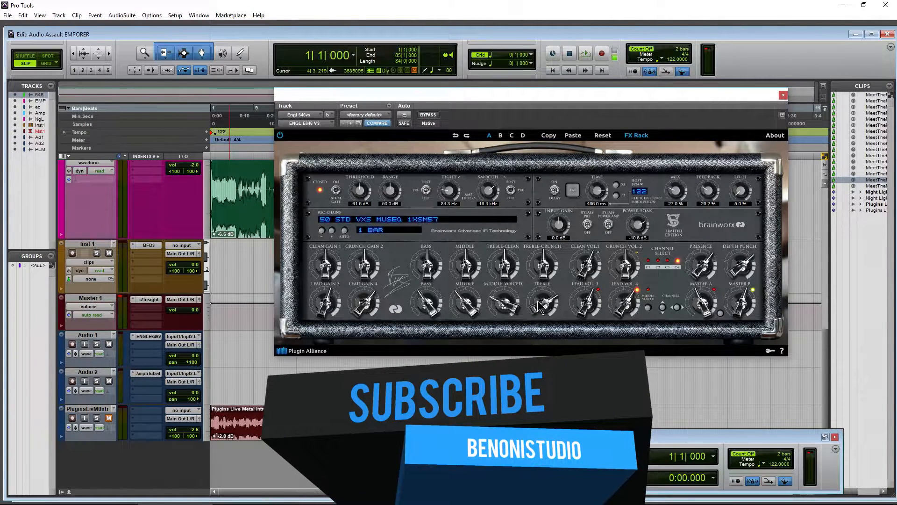
scroll(538, 301, up, 4)
scroll(538, 304, up, 2)
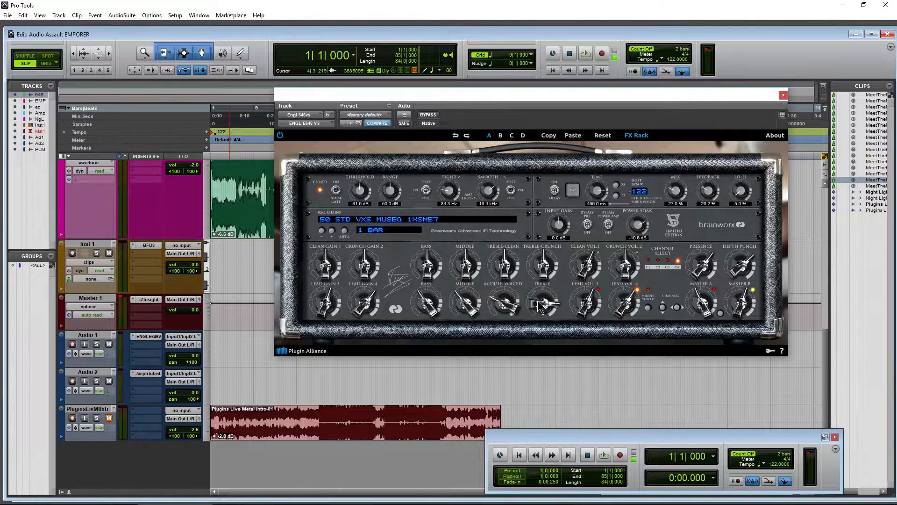
scroll(539, 305, up, 2)
scroll(539, 305, up, 1)
scroll(539, 305, up, 1)
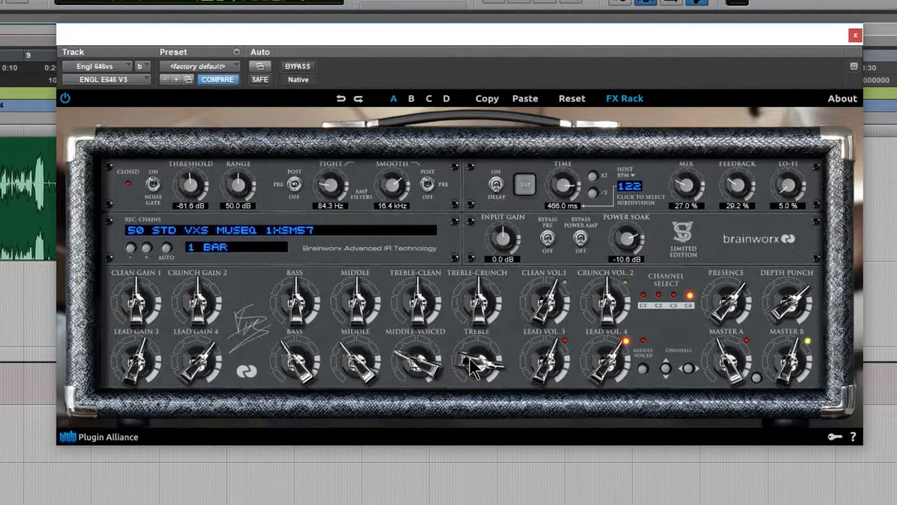
Compare a moderate lead Treble with the high setting, and briefly show the amp front with the FX Rack hidden
drag(469, 357, 469, 357)
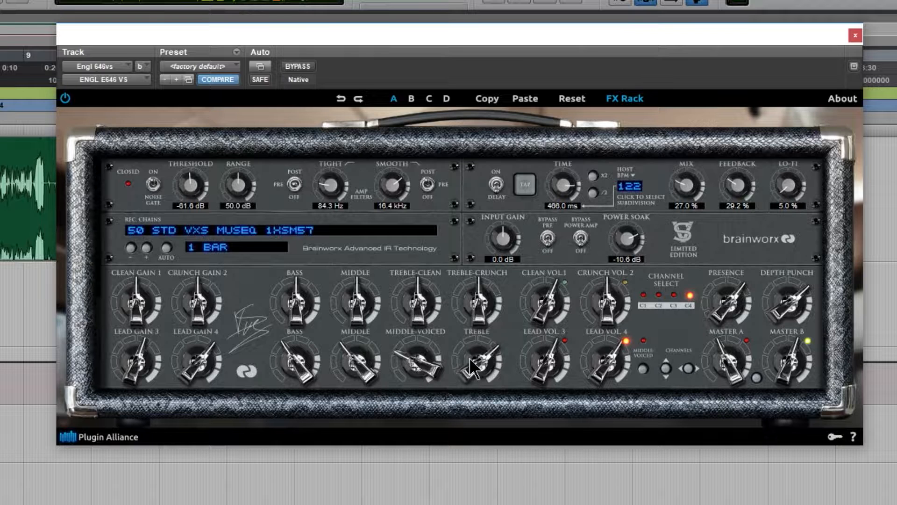
drag(469, 357, 469, 358)
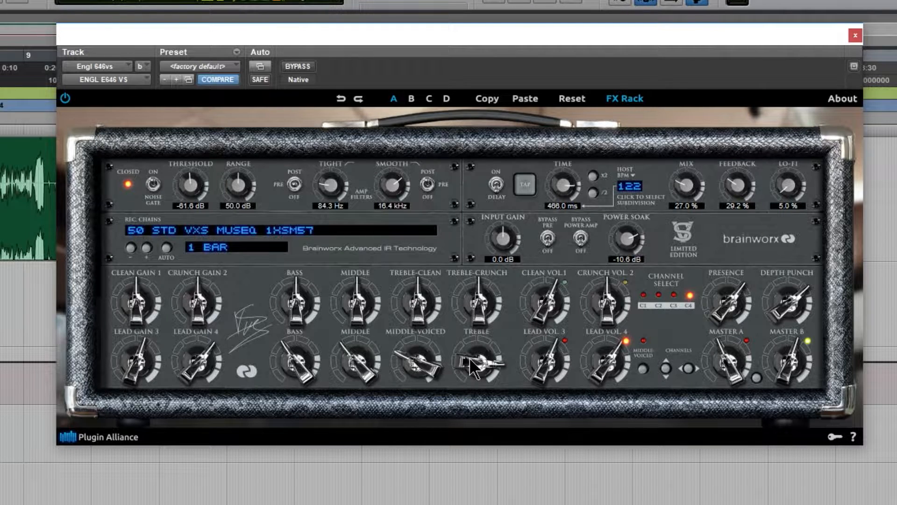
drag(470, 359, 469, 359)
click(628, 98)
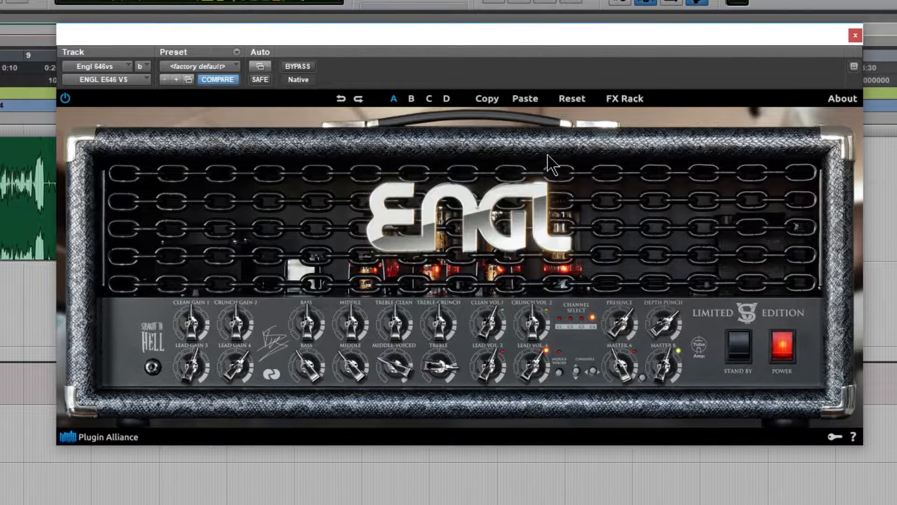
click(626, 99)
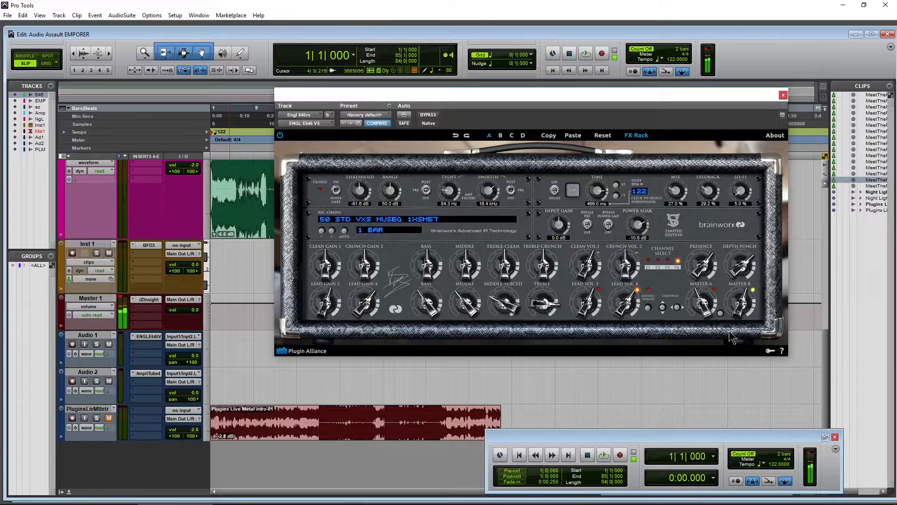
Turn Middle-voiced on with Master A selected, and lower the lead Treble
click(648, 308)
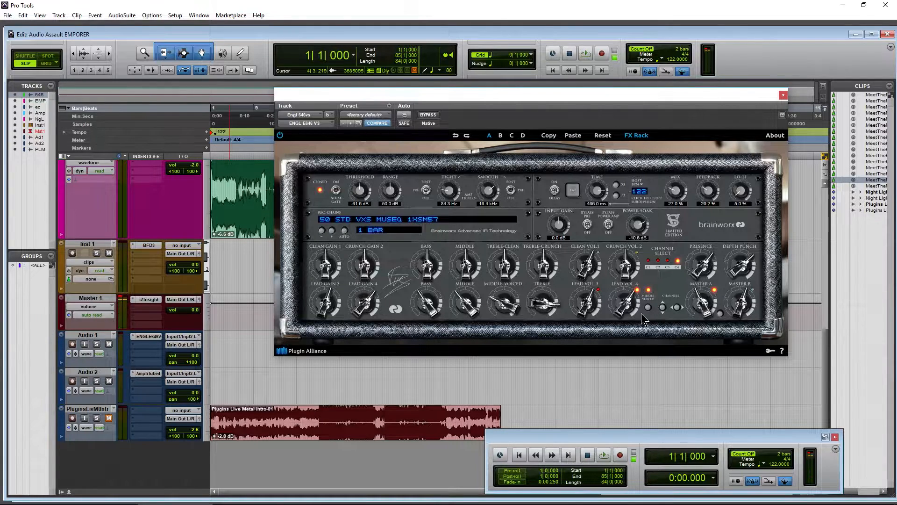
scroll(543, 307, down, 2)
scroll(545, 312, down, 4)
scroll(546, 312, down, 4)
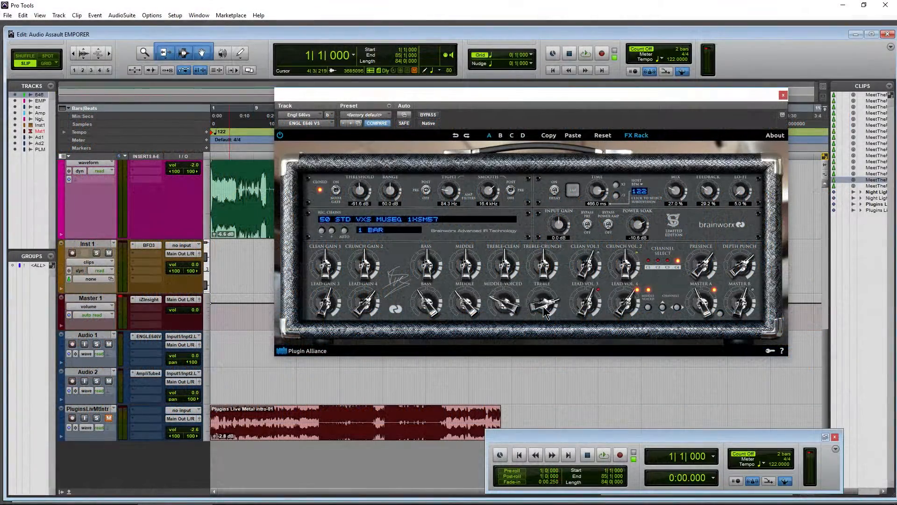
scroll(544, 300, down, 1)
Try the 44 Secret Setup B recording chain, and return to 50 STD VXS MUSEQ 1XSM57
click(404, 221)
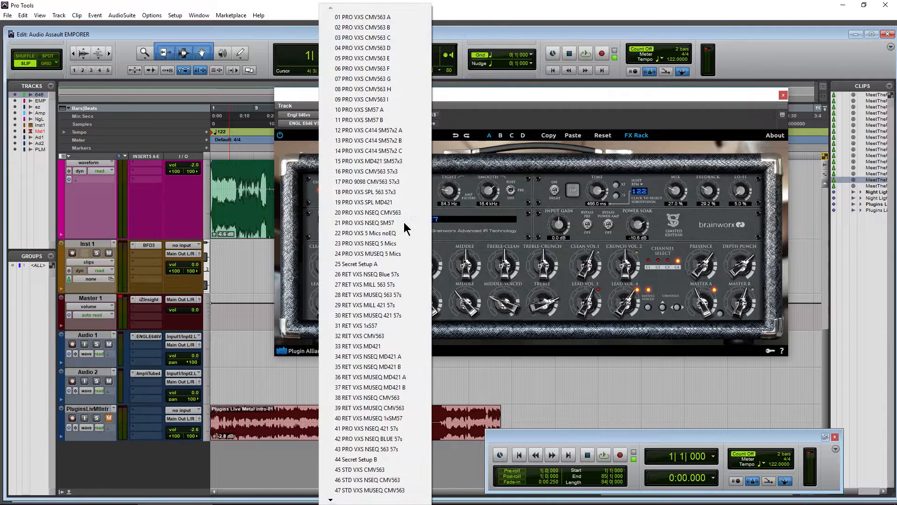
click(355, 460)
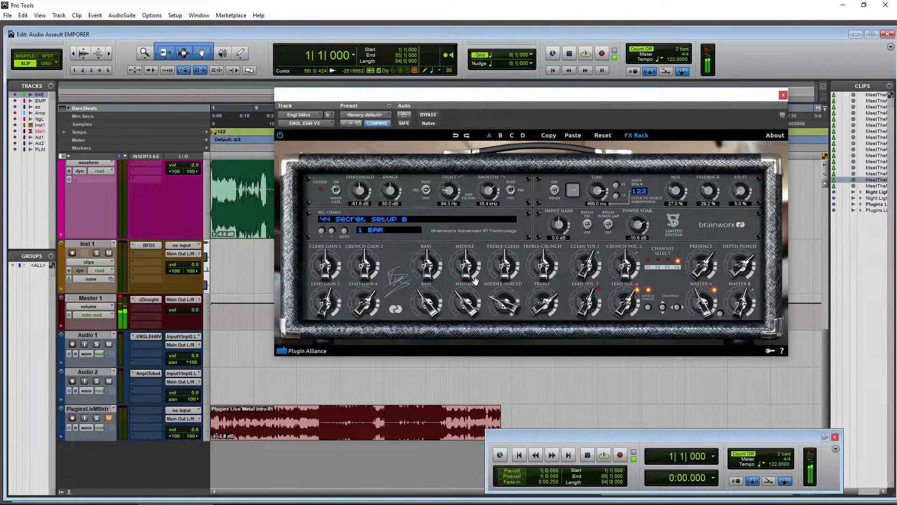
click(416, 219)
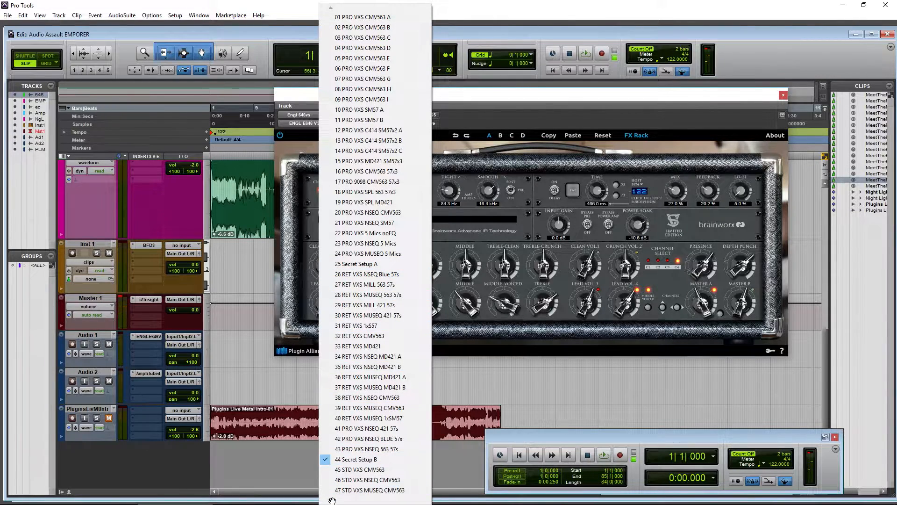
mouse_move(331, 500)
click(348, 480)
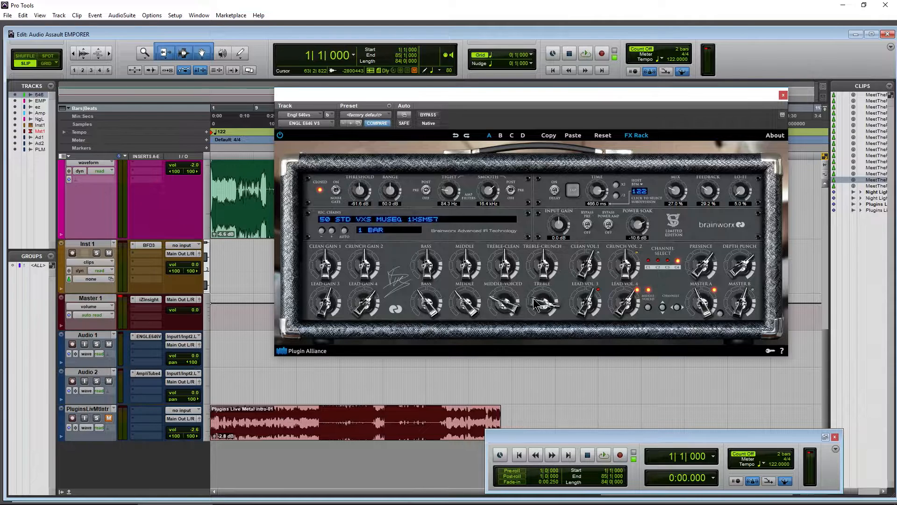
Switch the amp to Master B and compare Middle-voiced off and on, leaving it on
click(648, 308)
click(719, 314)
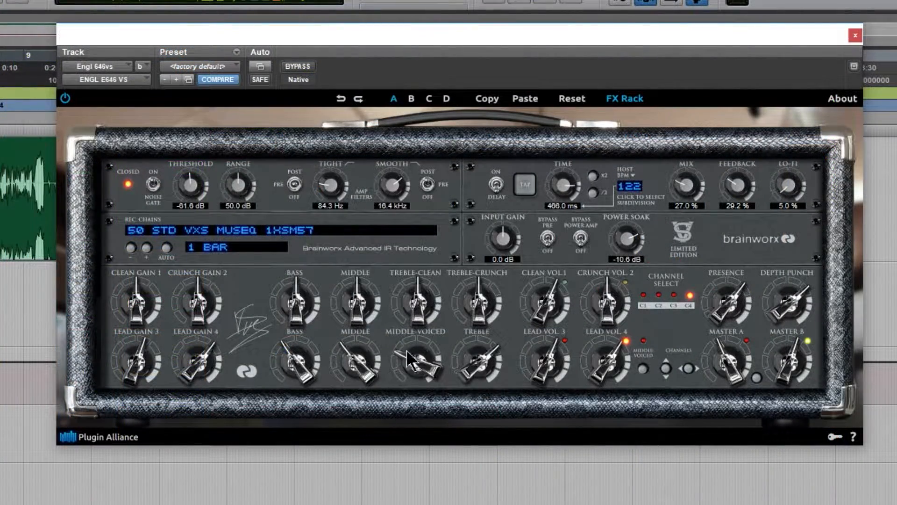
click(644, 369)
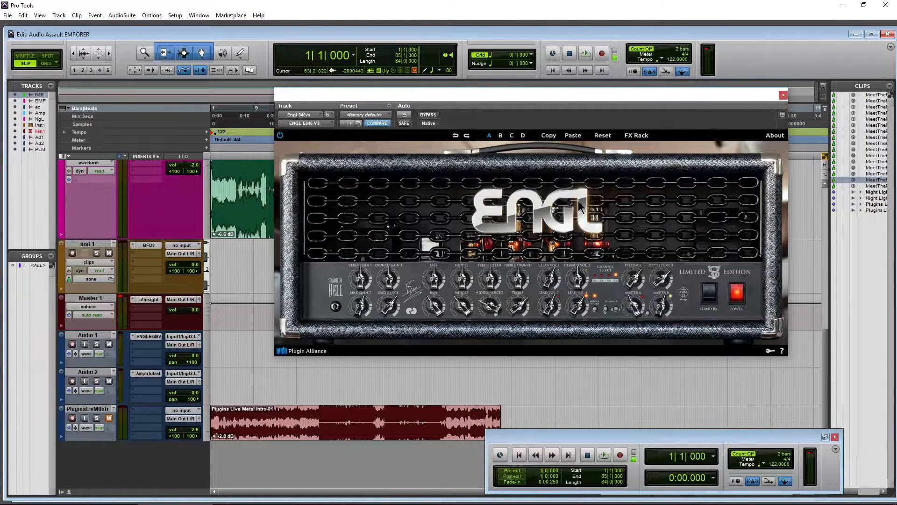